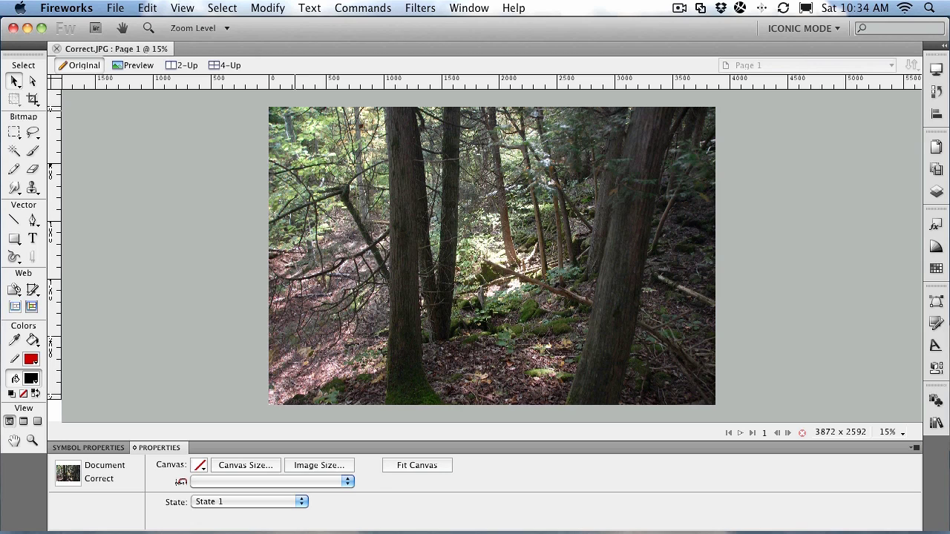
Select the forest photo as a bitmap so Properties shows its Filters list
click(280, 239)
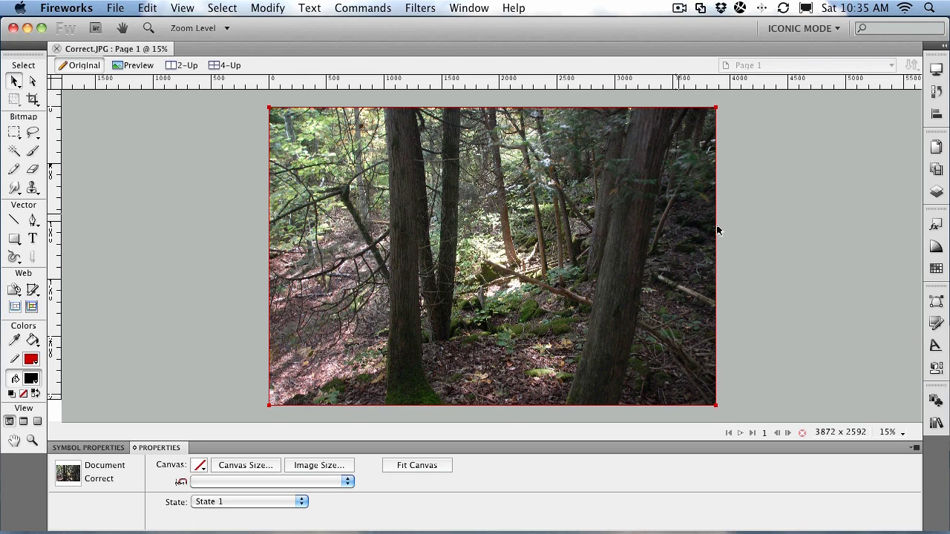
click(772, 239)
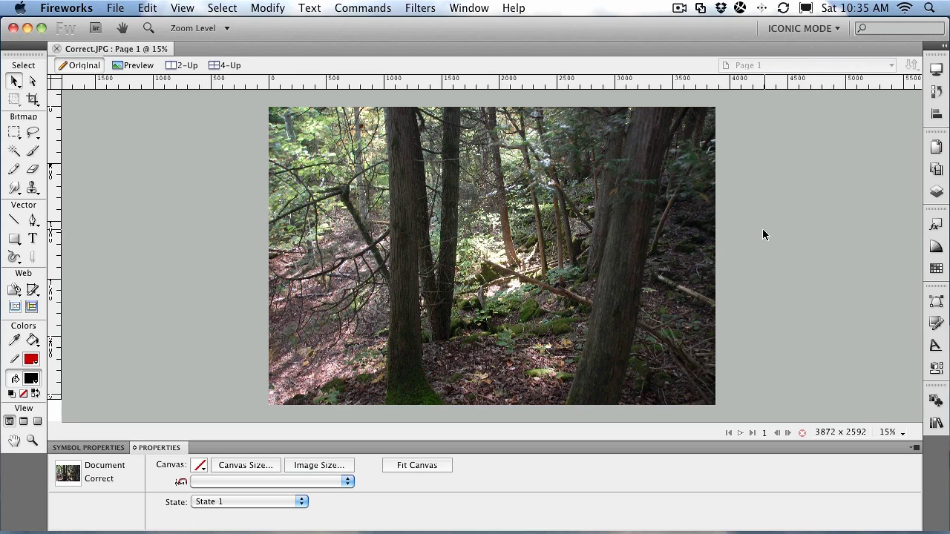
click(545, 152)
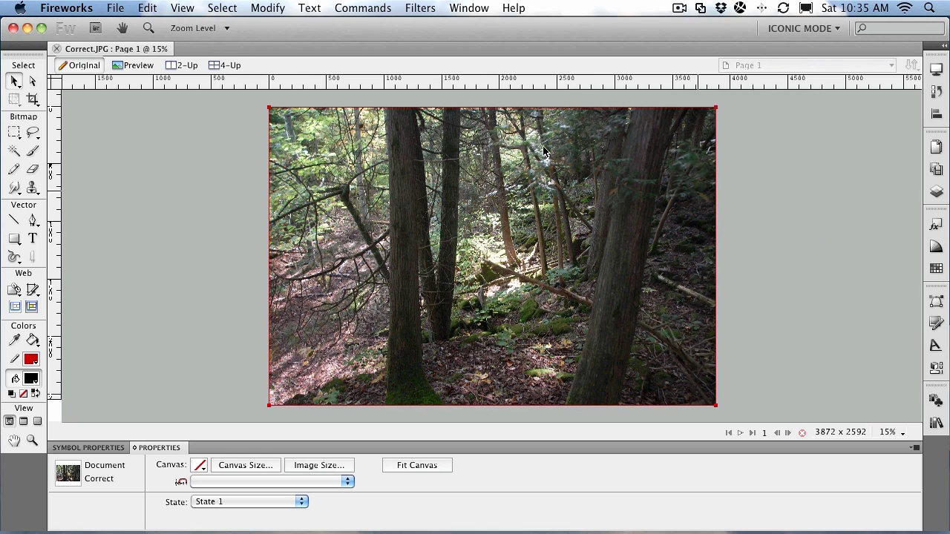
click(345, 150)
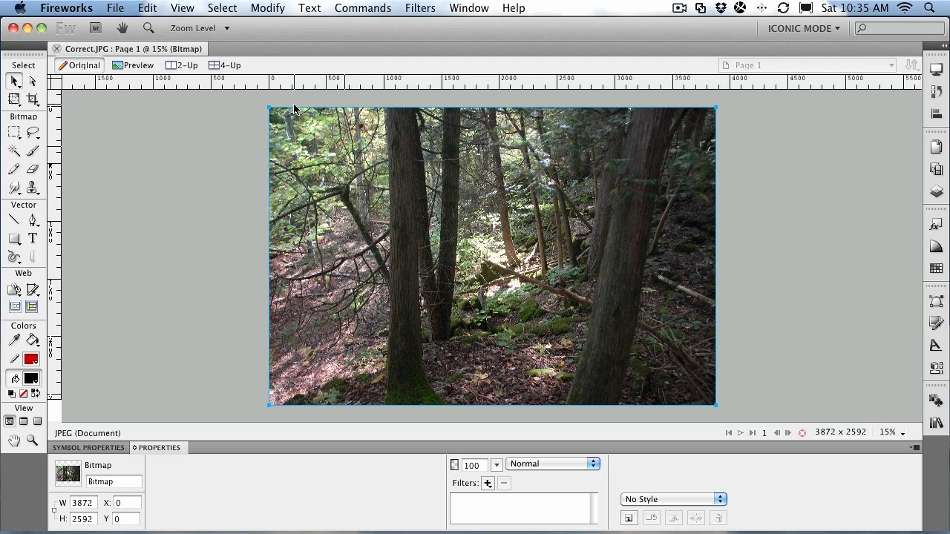
Add an Adjust Color > Levels filter and move its dialog to the upper right
click(487, 484)
mouse_move(527, 411)
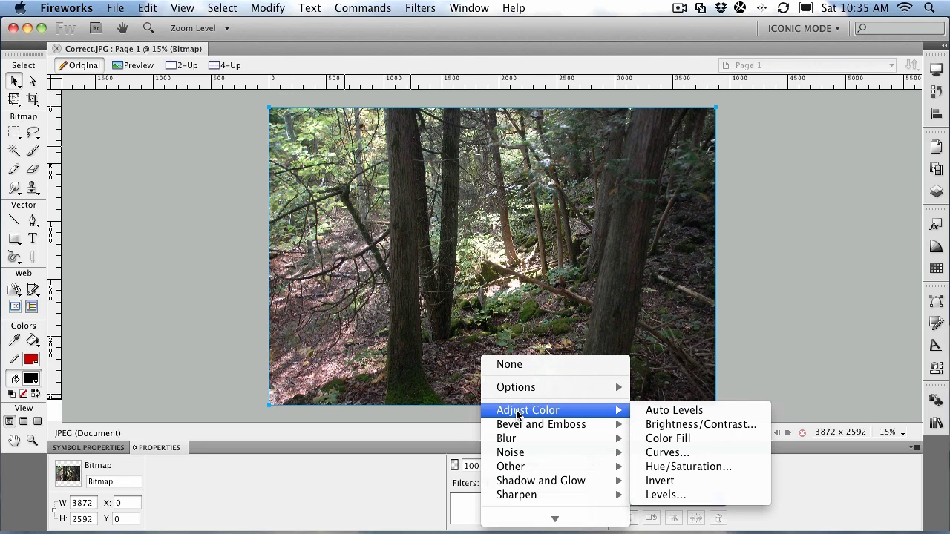
click(672, 496)
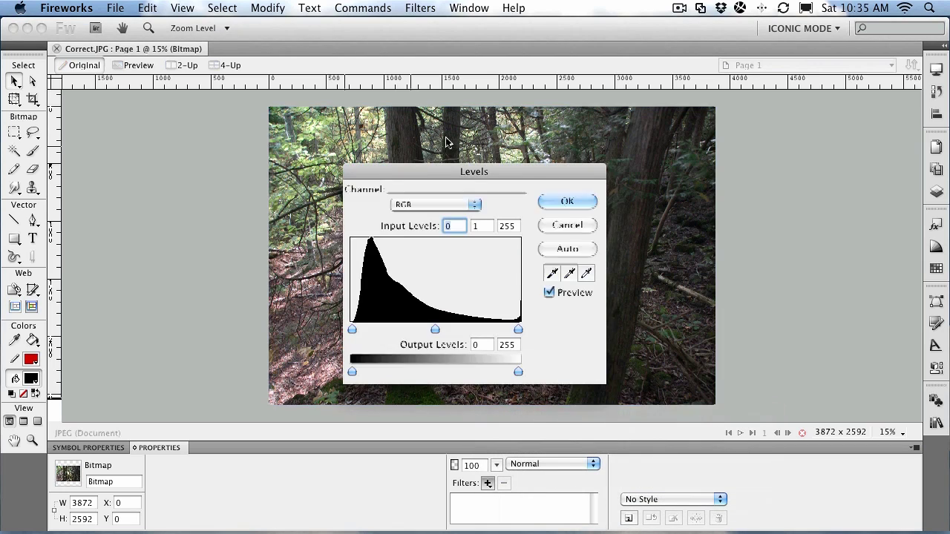
drag(414, 168, 643, 112)
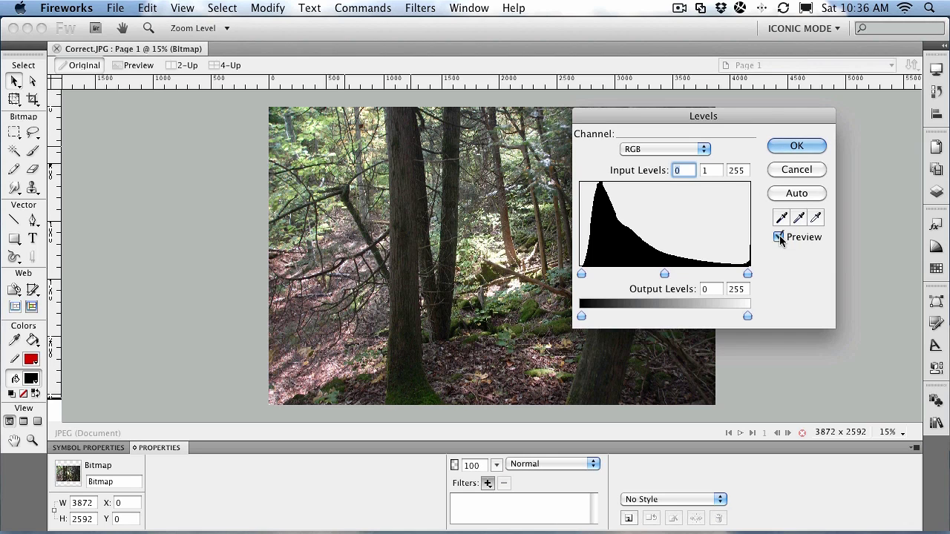
Set the Levels input values to 0, 0.89 and 241
drag(746, 275, 719, 275)
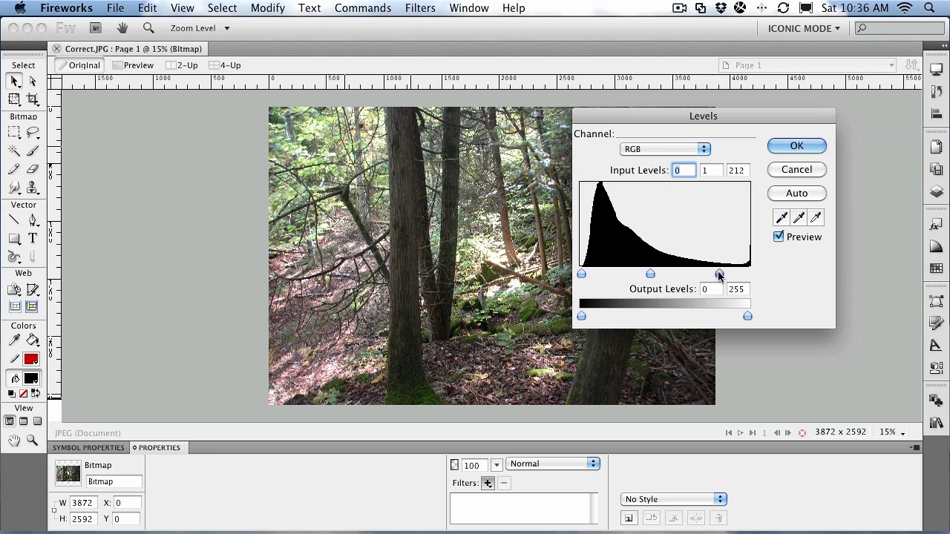
drag(720, 276, 646, 276)
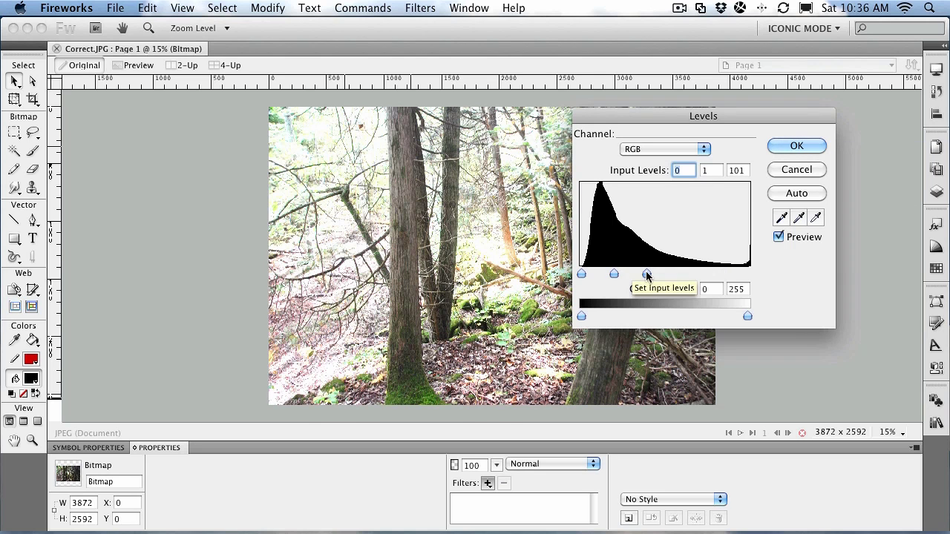
drag(646, 275, 738, 275)
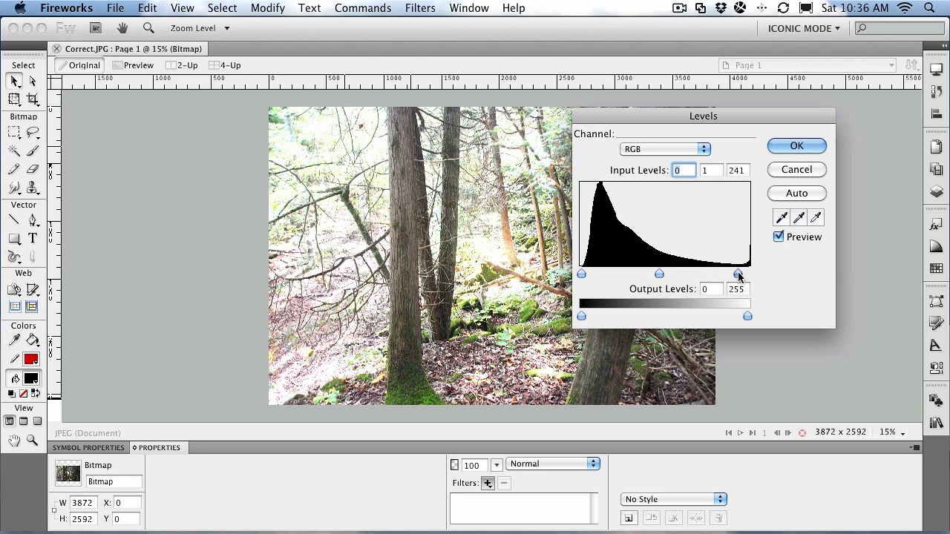
drag(658, 275, 674, 273)
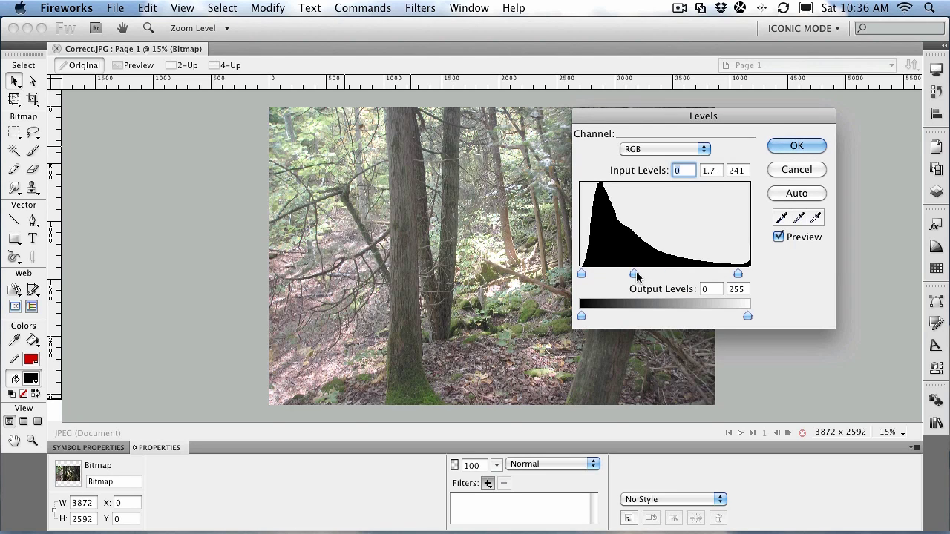
drag(634, 275, 658, 274)
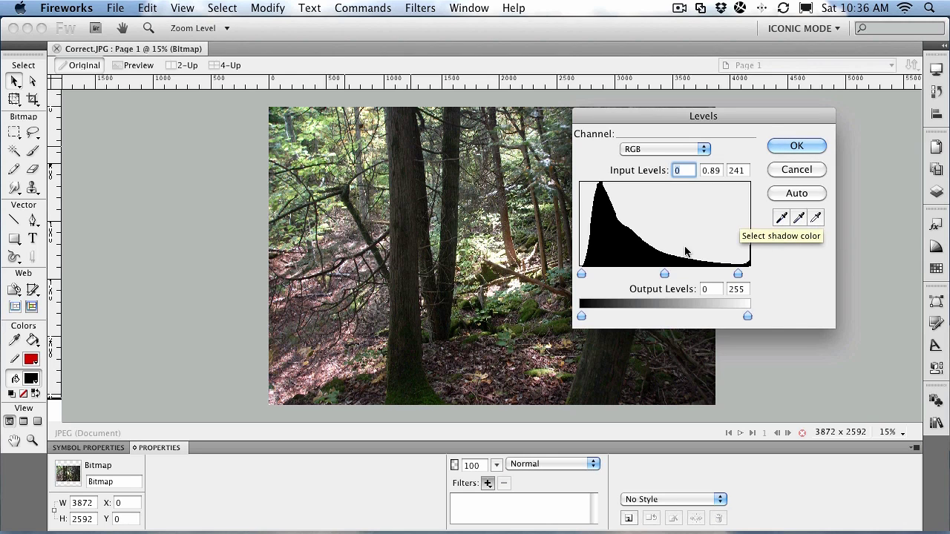
Sample black and white points from the photo, then set Levels white to 255, gamma 1.02
click(780, 219)
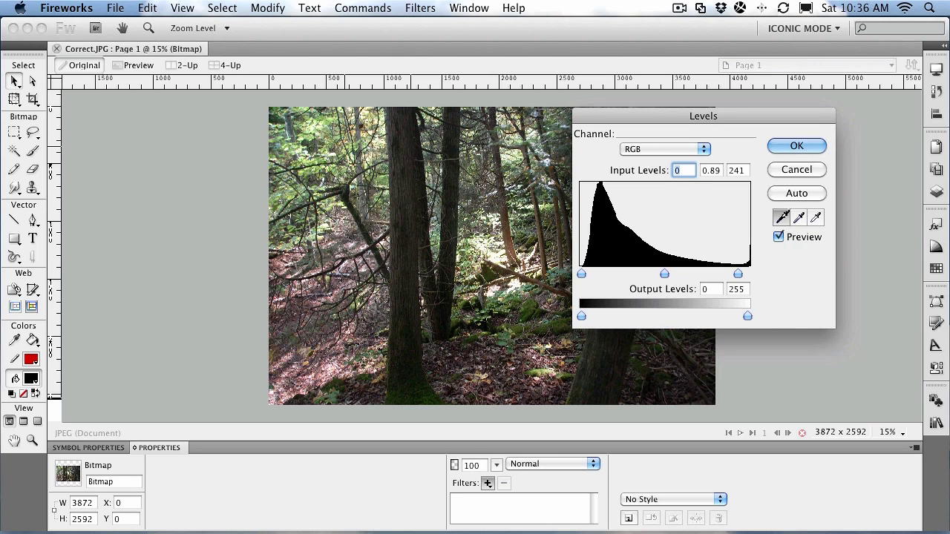
click(410, 347)
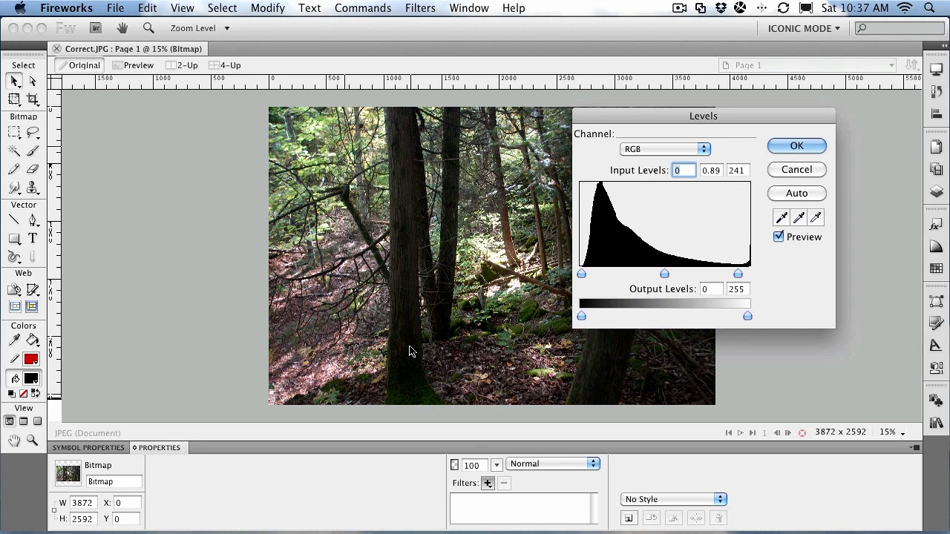
click(816, 216)
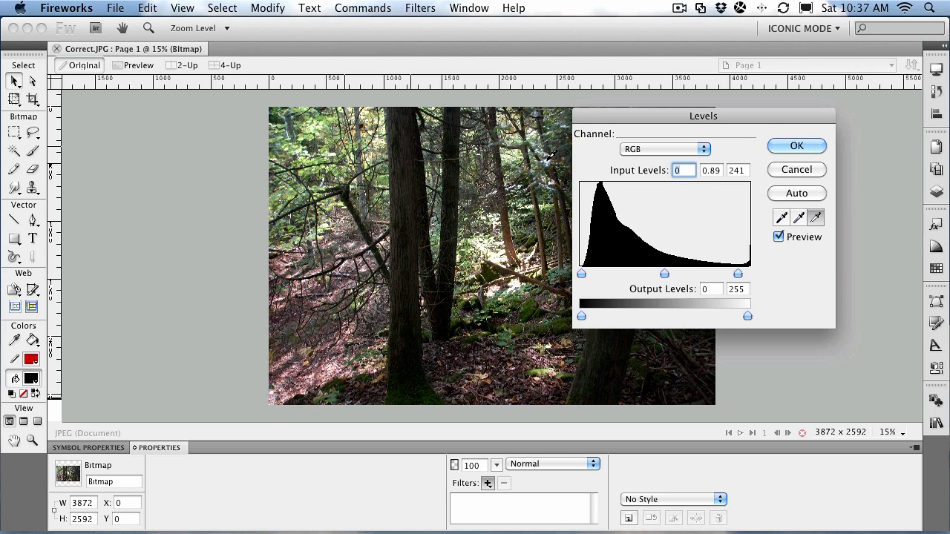
click(546, 161)
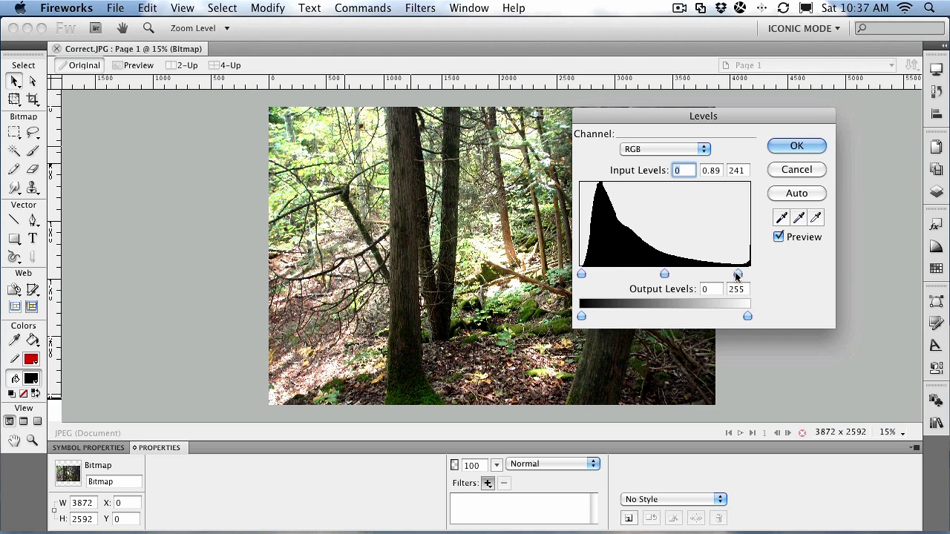
drag(737, 275, 747, 274)
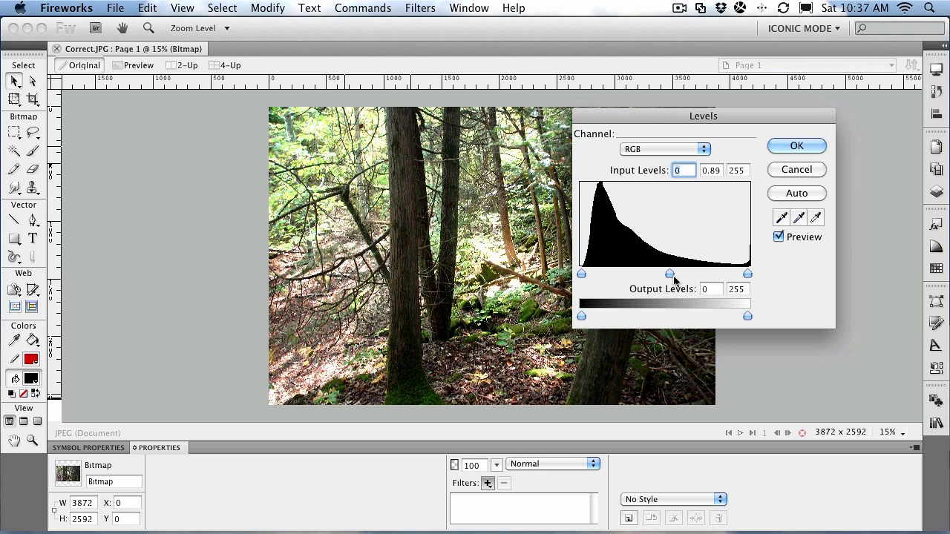
drag(670, 274, 664, 274)
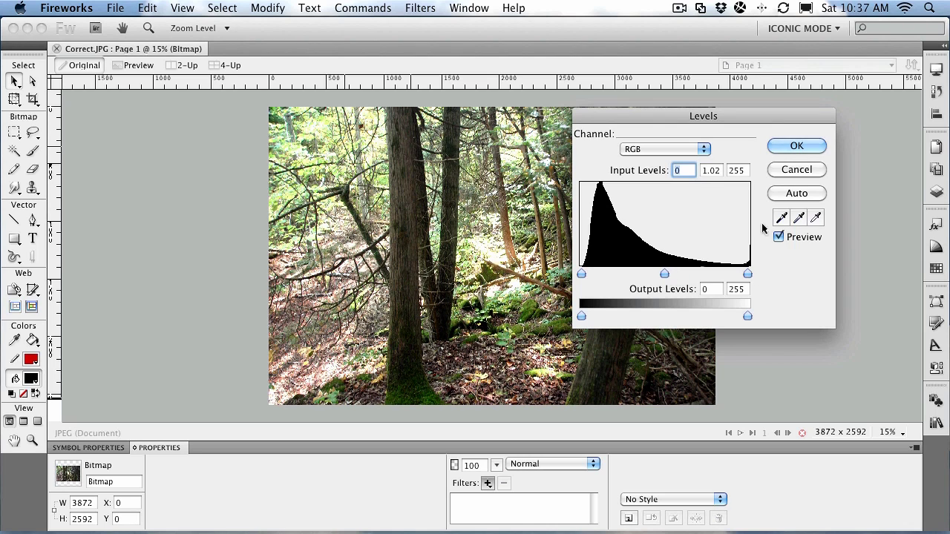
Cancel Levels, add an Adjust Color > Curves filter, and move its dialog right
click(795, 172)
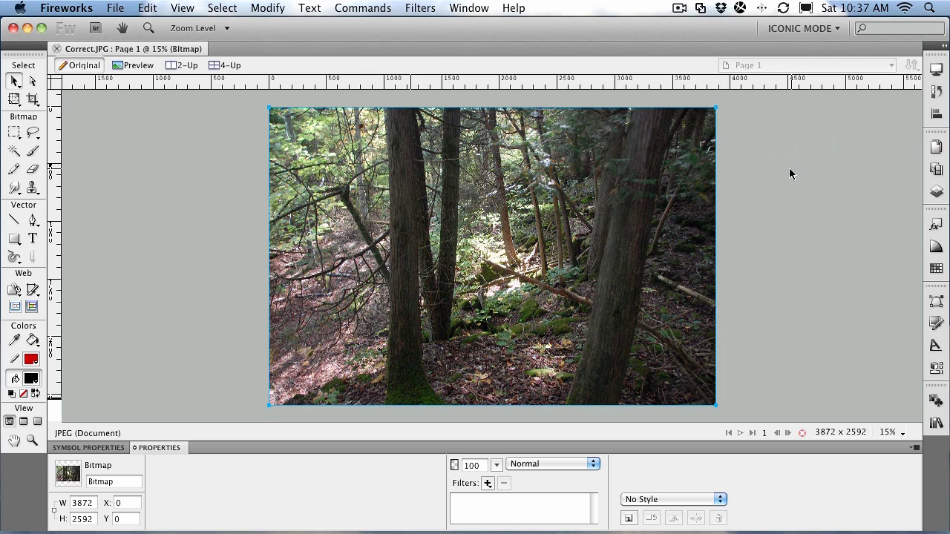
click(488, 484)
mouse_move(527, 410)
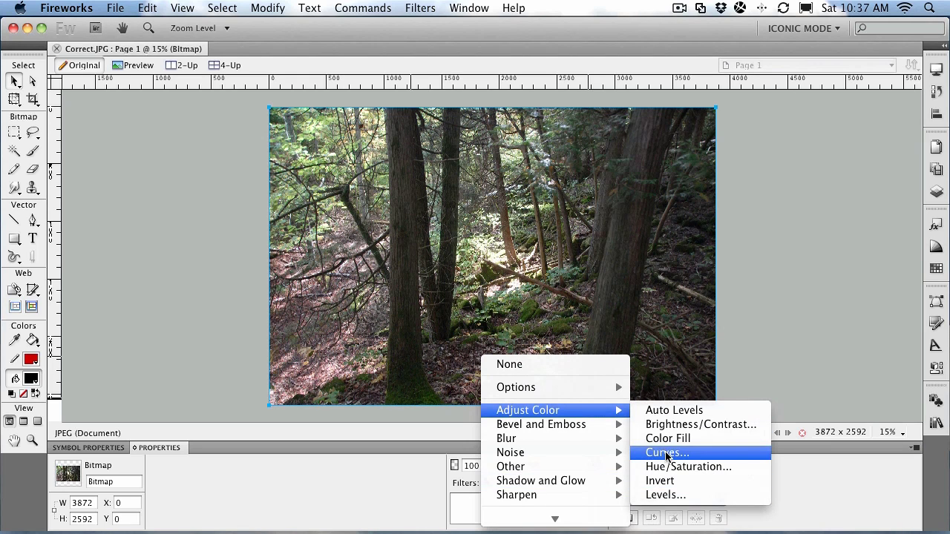
click(666, 452)
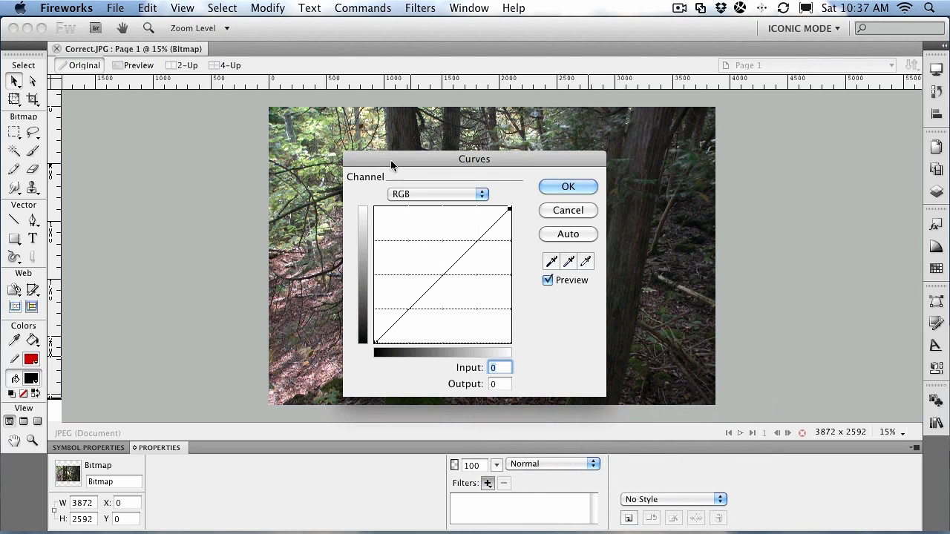
mouse_move(390, 156)
mouse_down()
mouse_move(665, 136)
mouse_move(672, 126)
mouse_up()
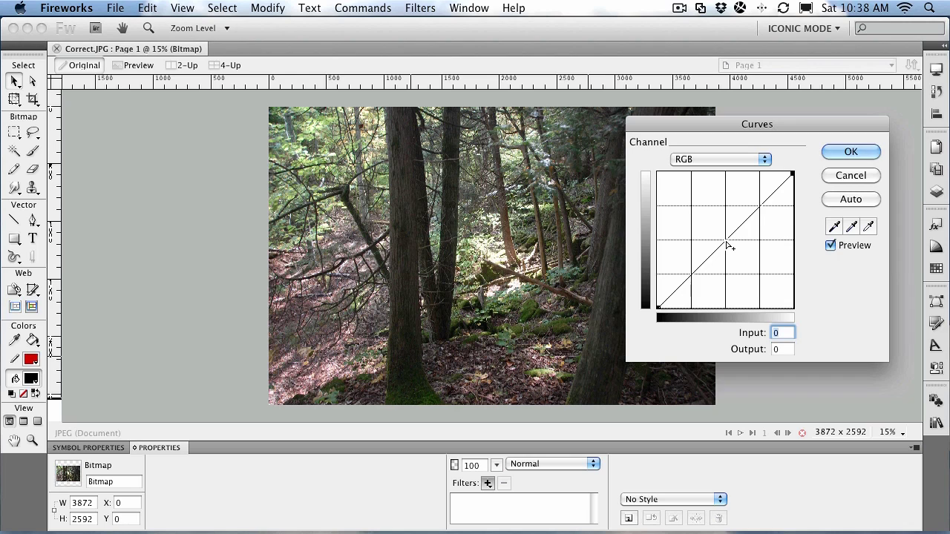
click(725, 241)
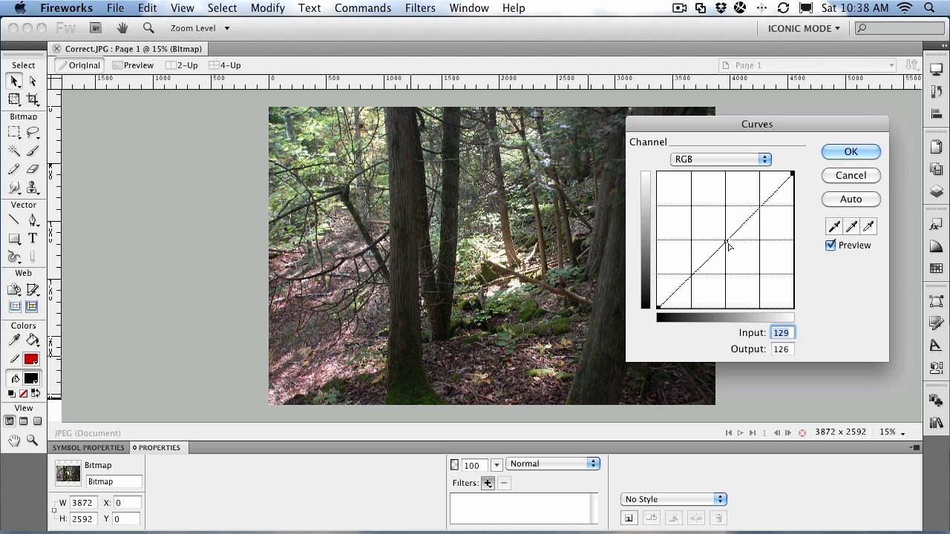
drag(727, 243, 712, 225)
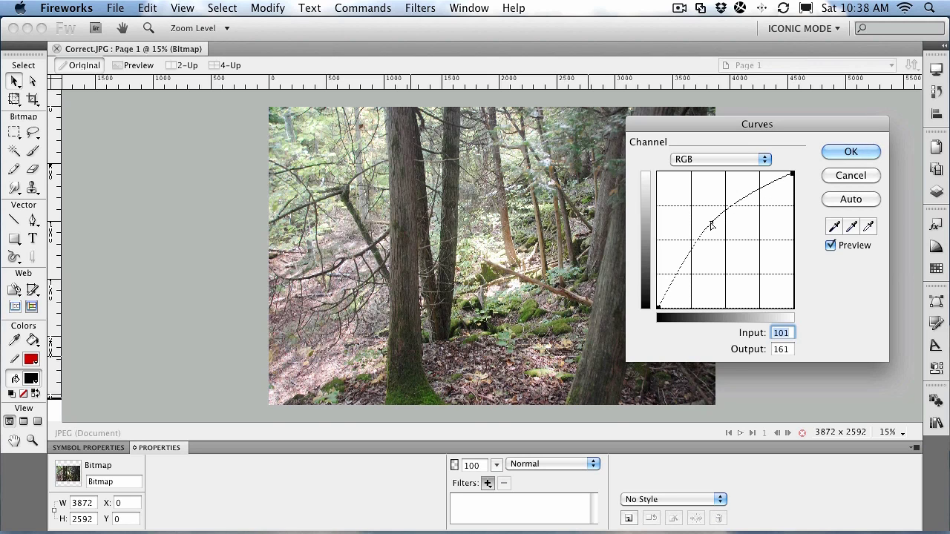
drag(710, 225, 737, 254)
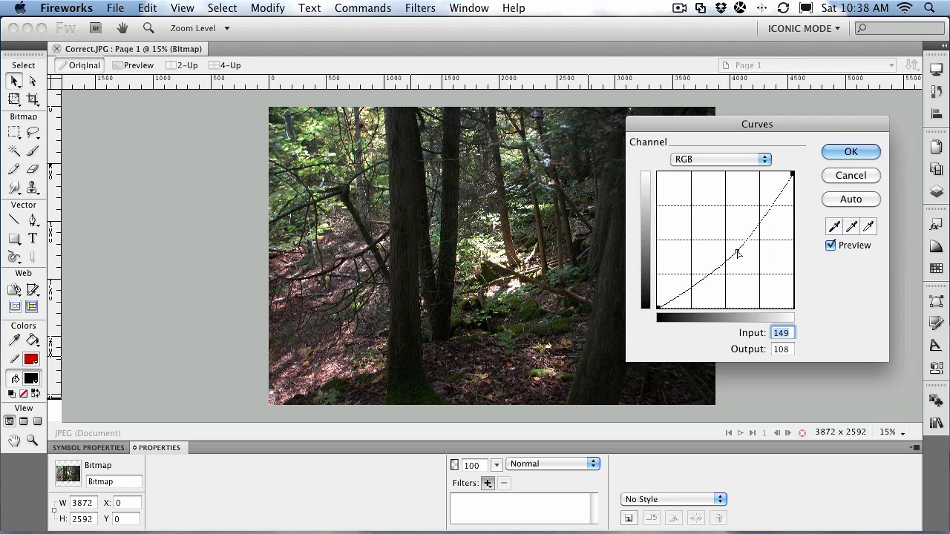
click(765, 216)
drag(694, 276, 683, 261)
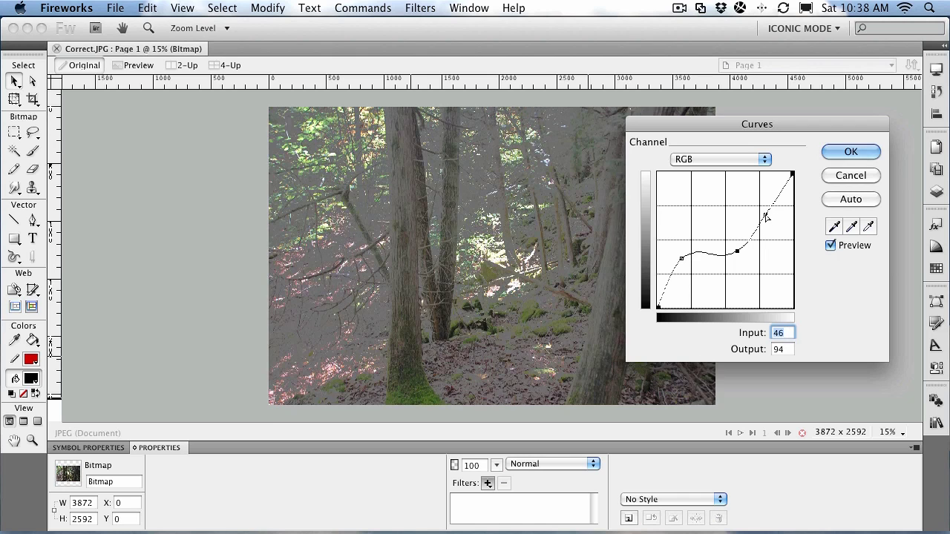
drag(765, 215, 736, 210)
click(681, 259)
drag(683, 260, 651, 248)
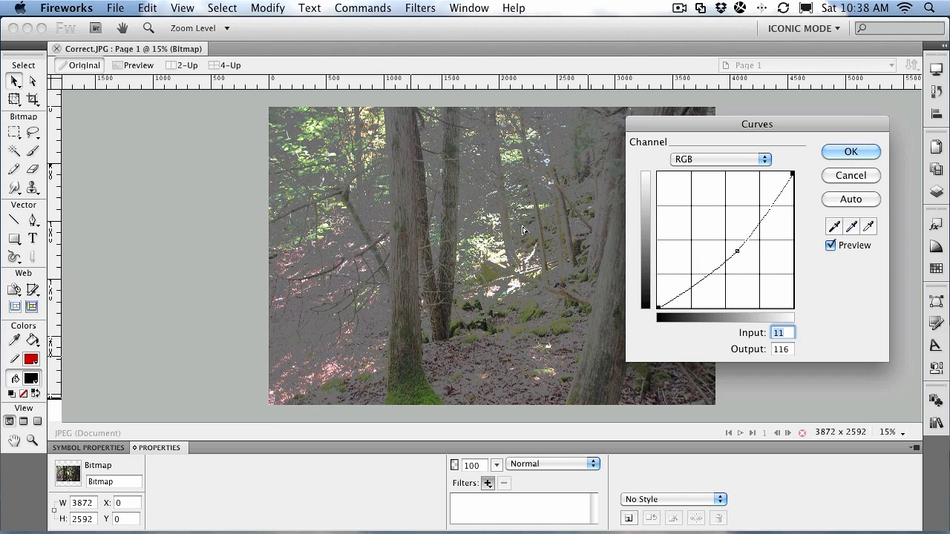
click(736, 253)
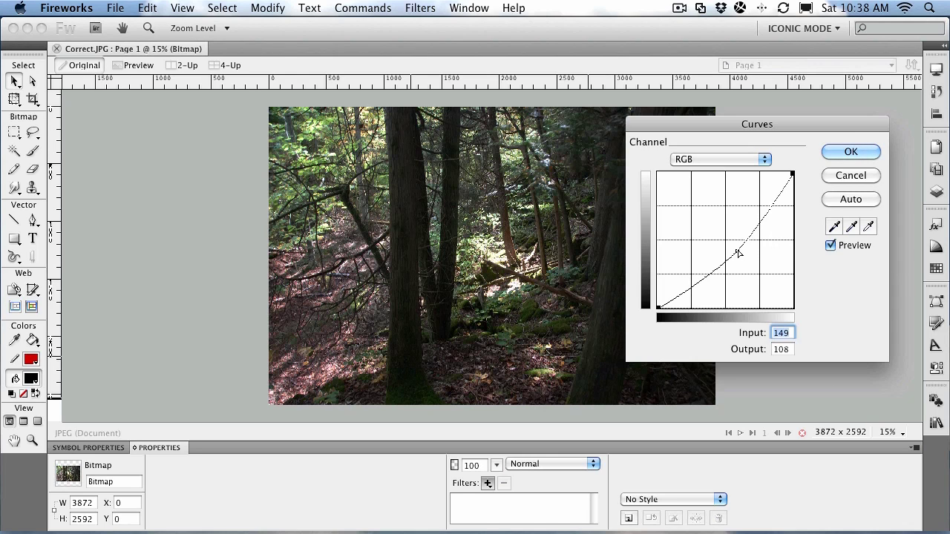
drag(737, 253, 843, 269)
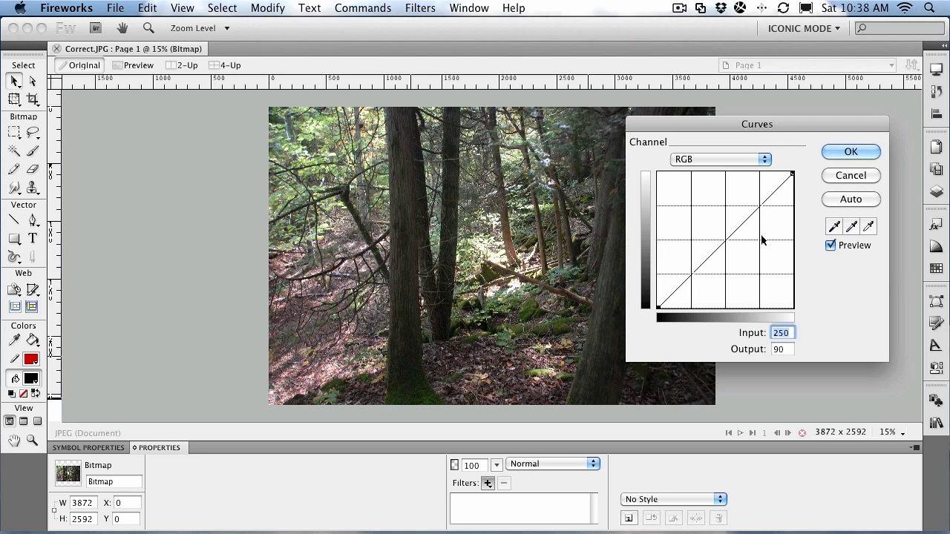
Toggle the Curves preview to compare the photo with and without the curve
click(829, 245)
Cancel Curves, add a new Levels filter, and move its dialog right of the photo
click(845, 176)
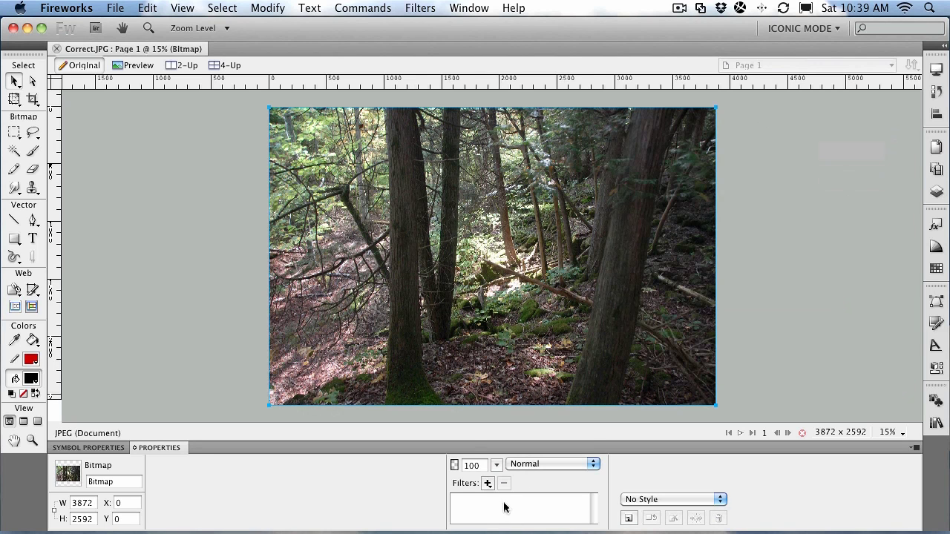
click(487, 483)
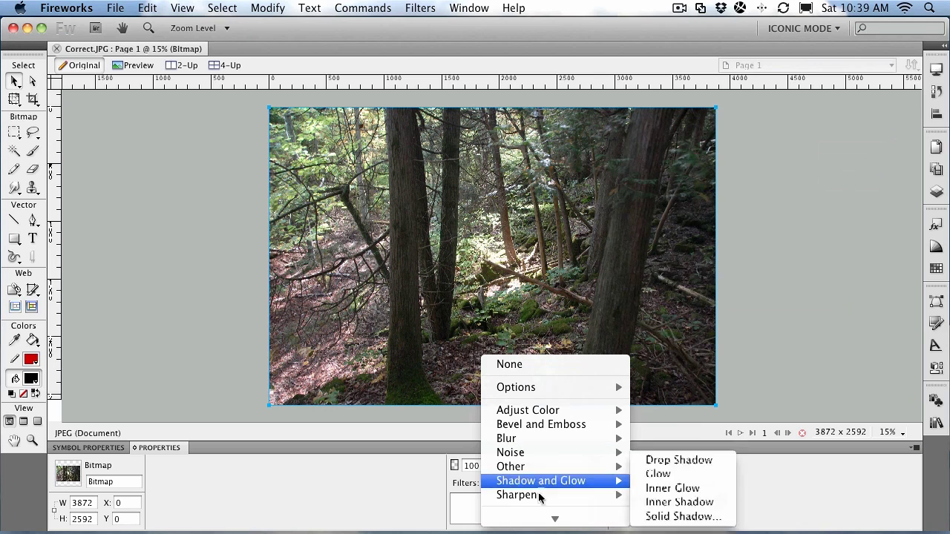
mouse_move(527, 408)
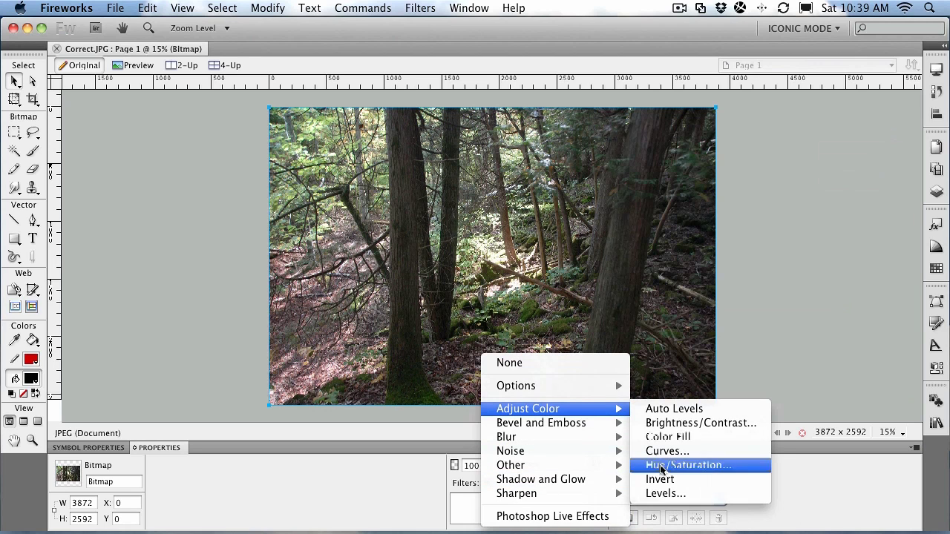
click(660, 493)
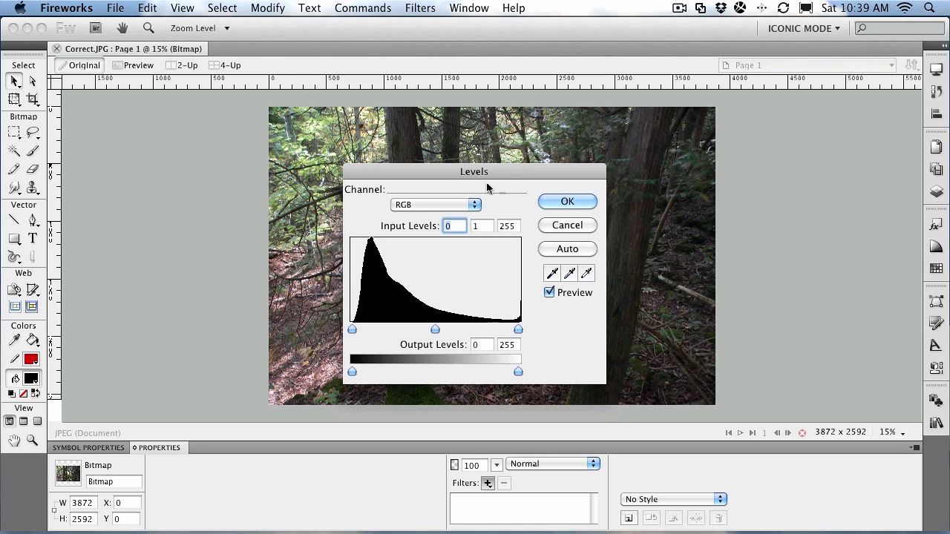
drag(448, 173, 635, 127)
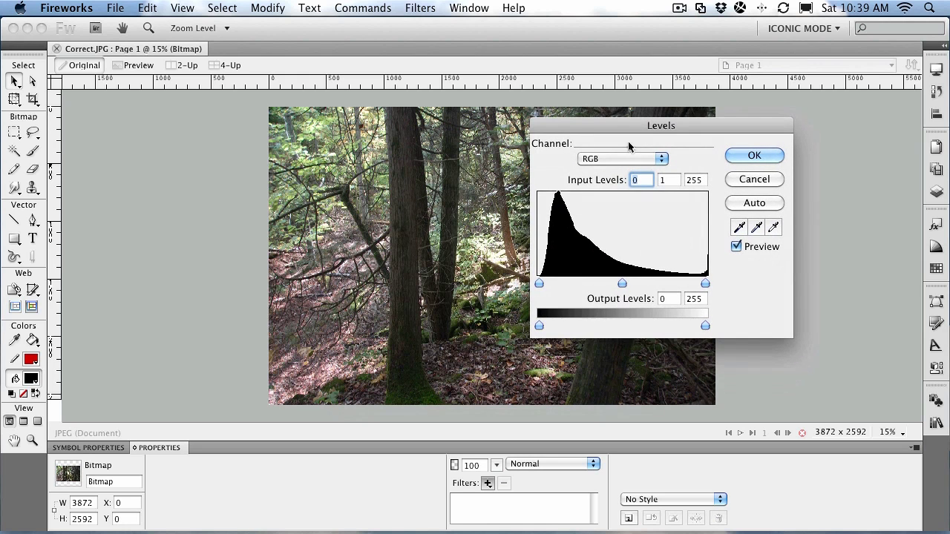
drag(560, 125, 633, 122)
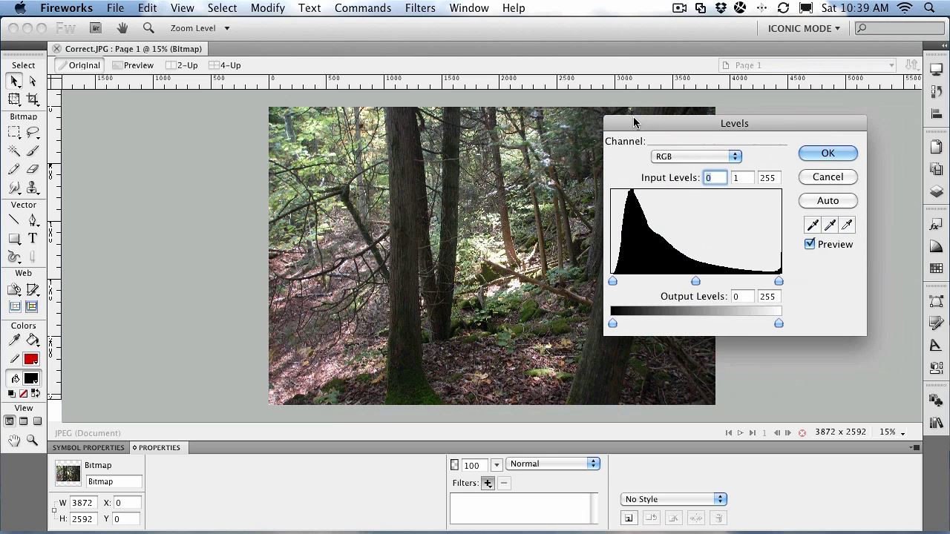